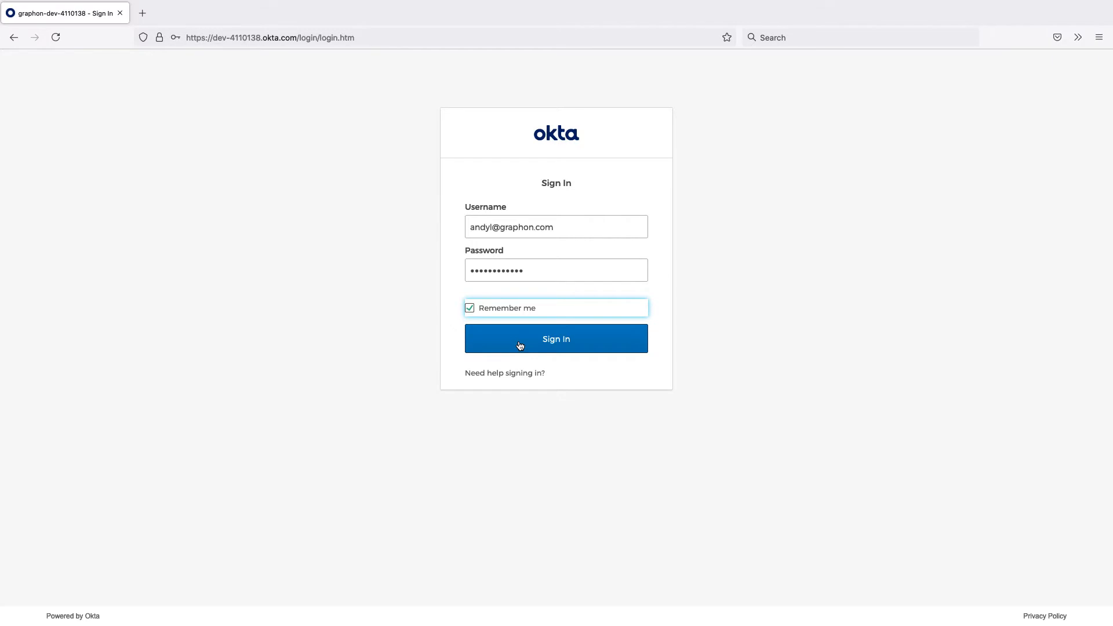
Sign in to the Okta admin site and open the list of applications
click(520, 346)
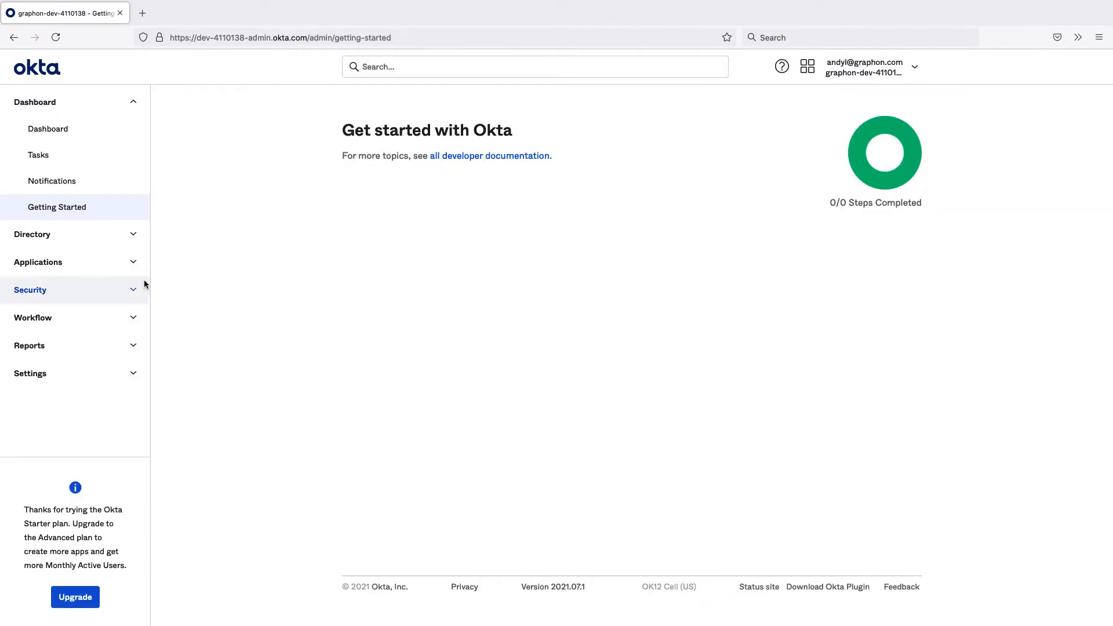
click(102, 268)
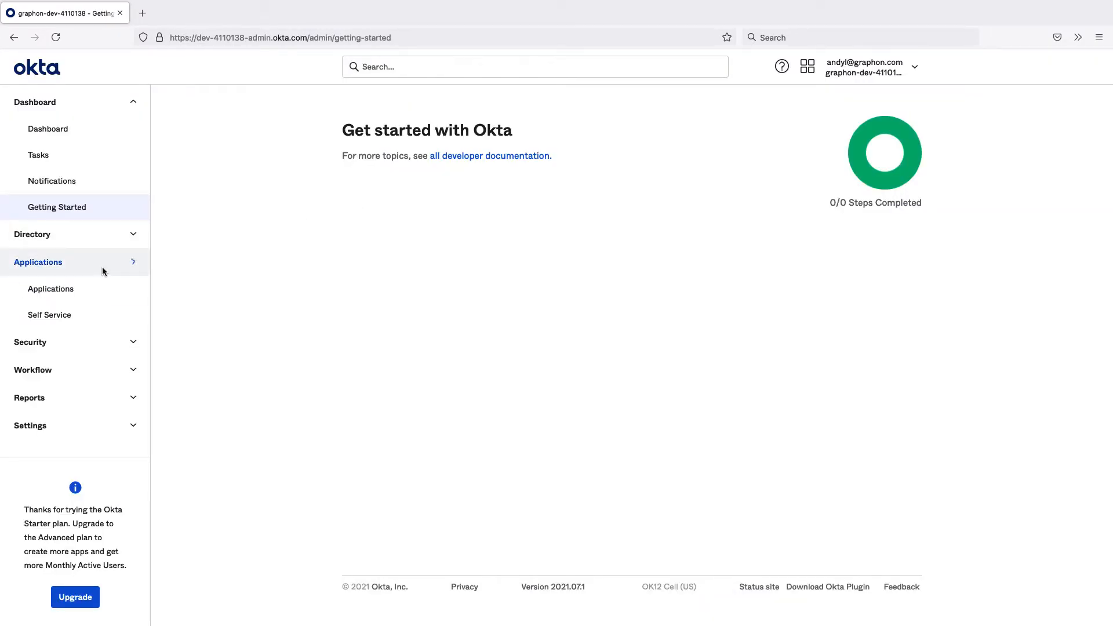
click(54, 289)
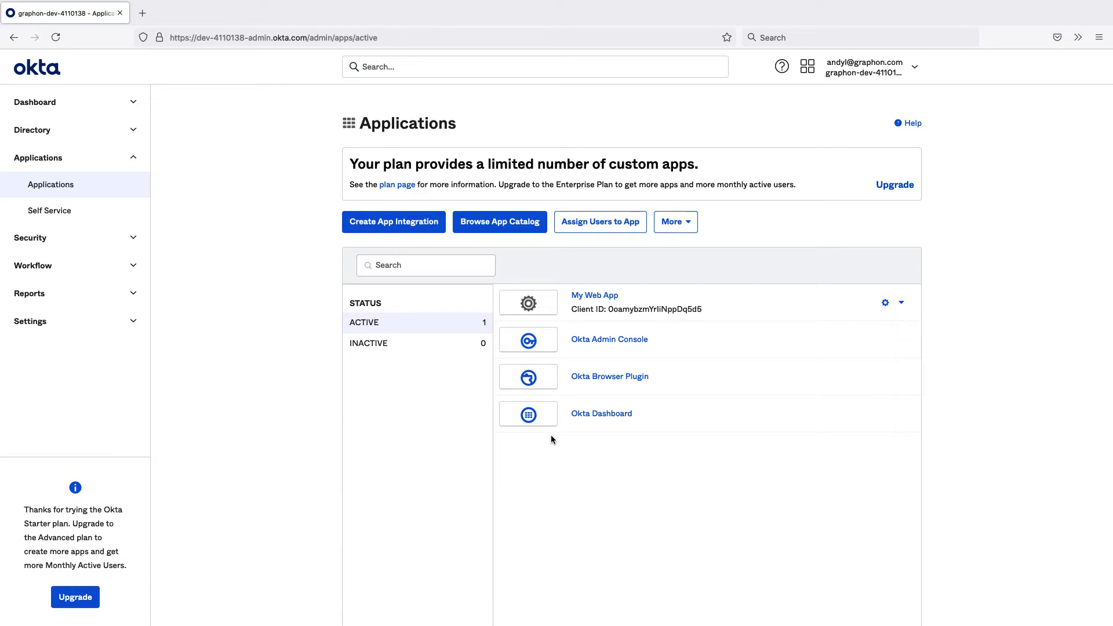
Start a new app integration using OIDC - OpenID Connect as sign-in method and Web Application as application type
click(400, 228)
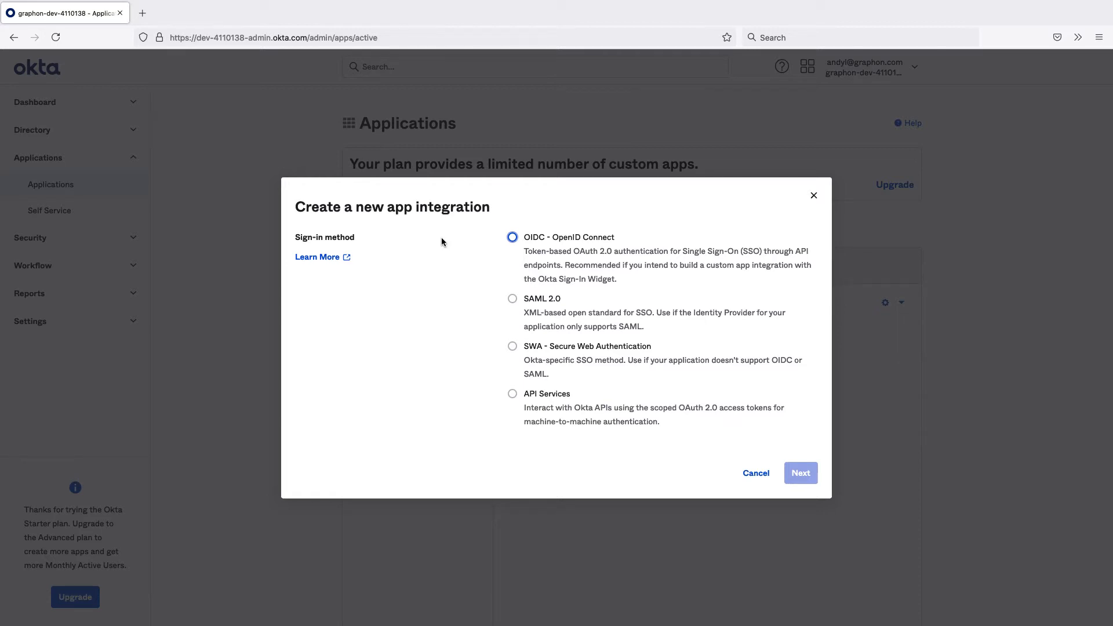
click(513, 238)
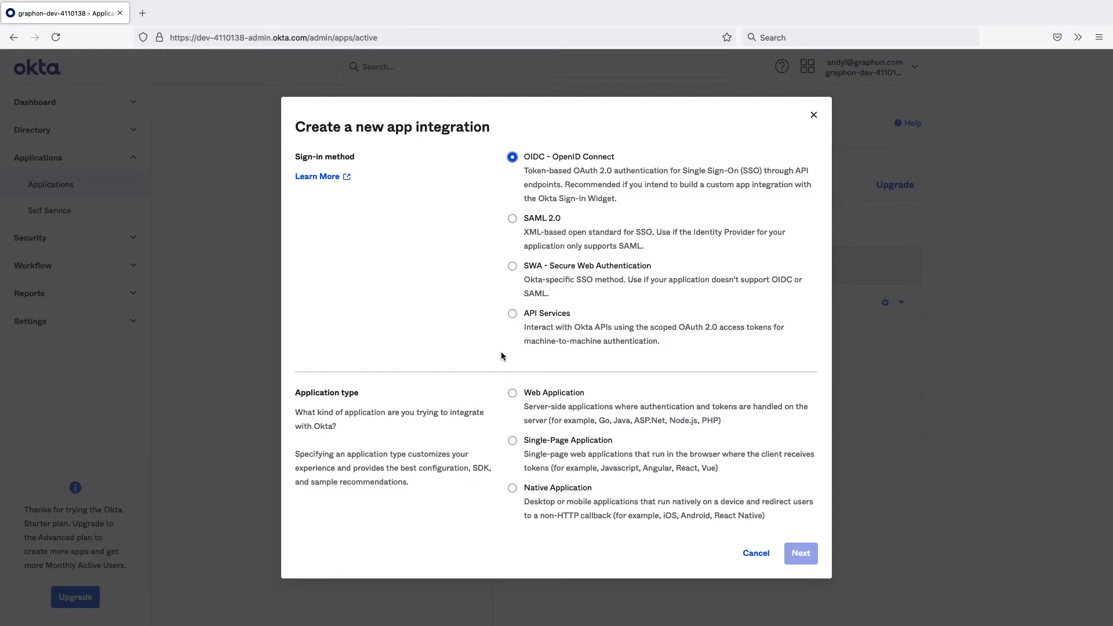
click(513, 394)
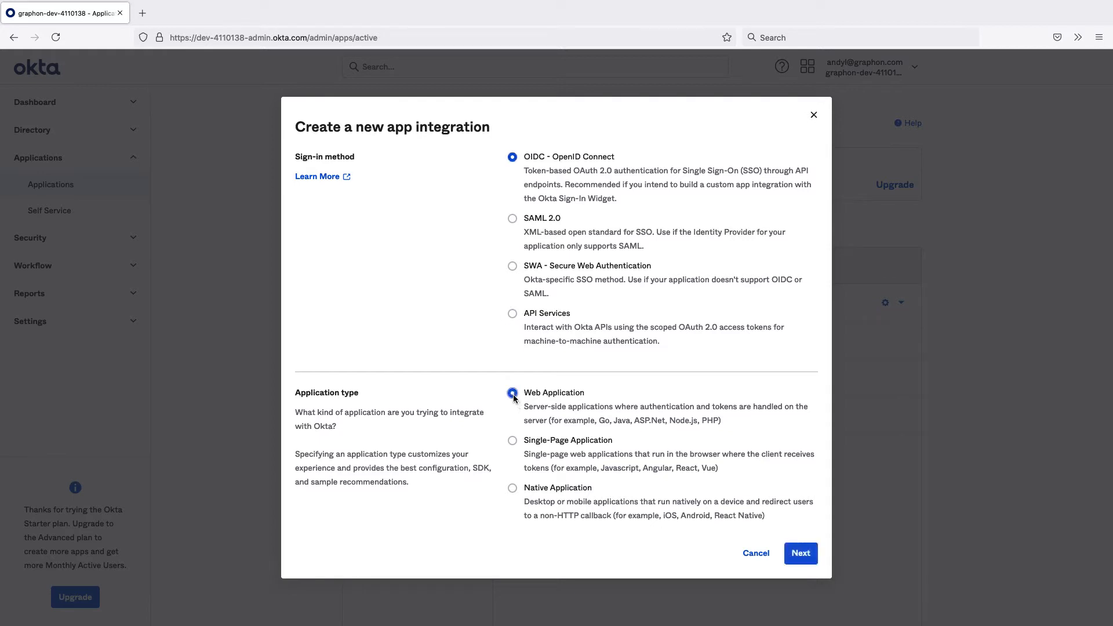
click(796, 548)
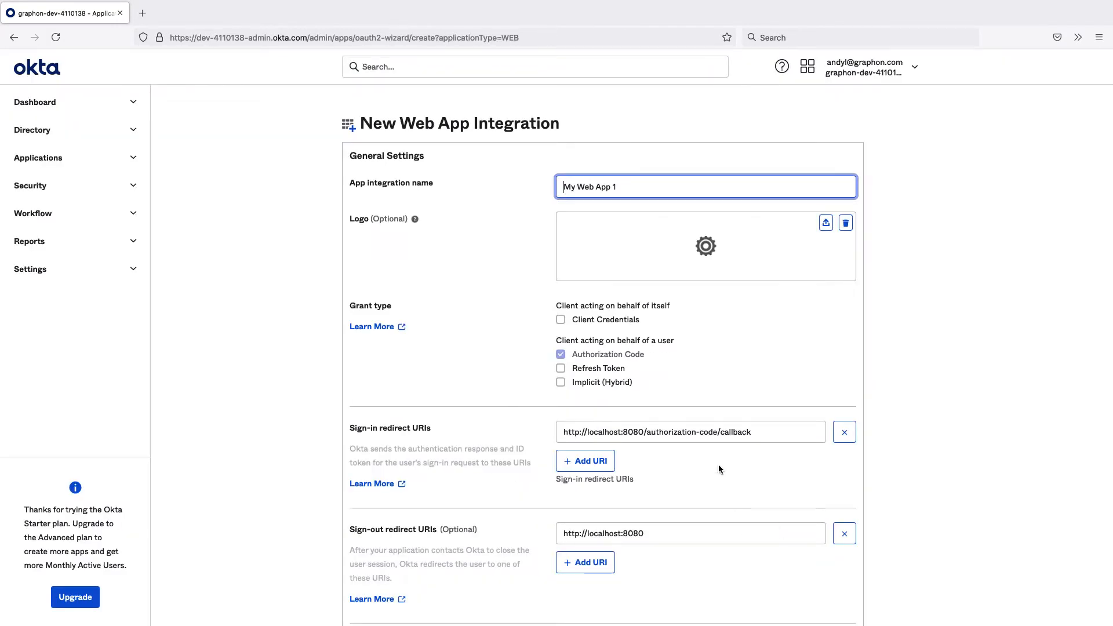
Name the app integration SSO-GO-Global and enable the Client Credentials and Implicit (Hybrid) grant types
triple_click(618, 187)
text(SSO-GO-Global)
key(Tab)
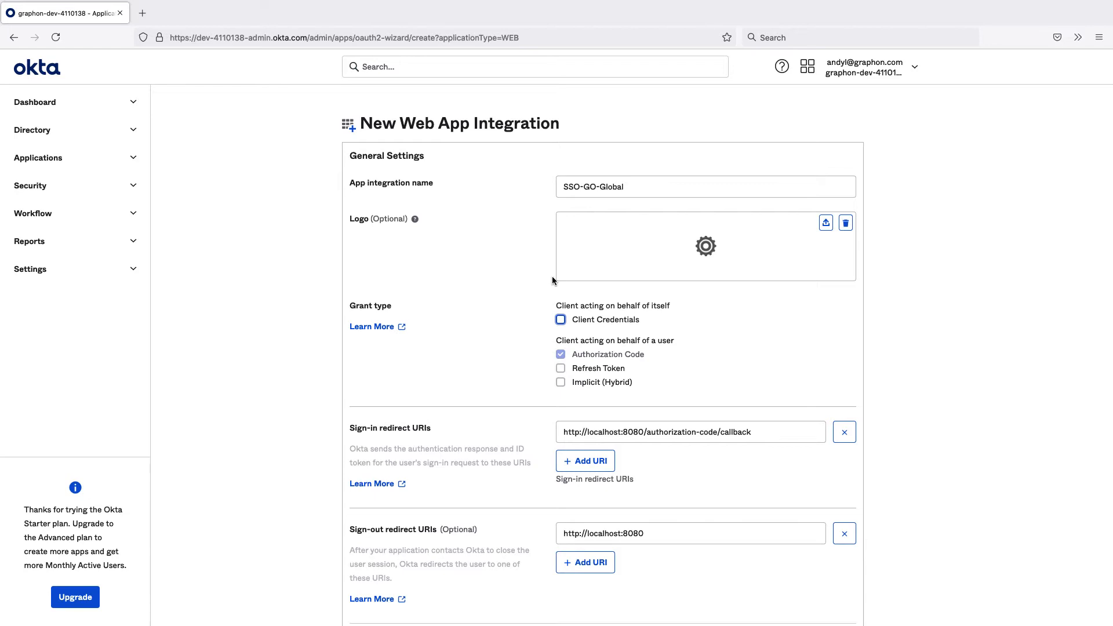
click(561, 322)
click(561, 383)
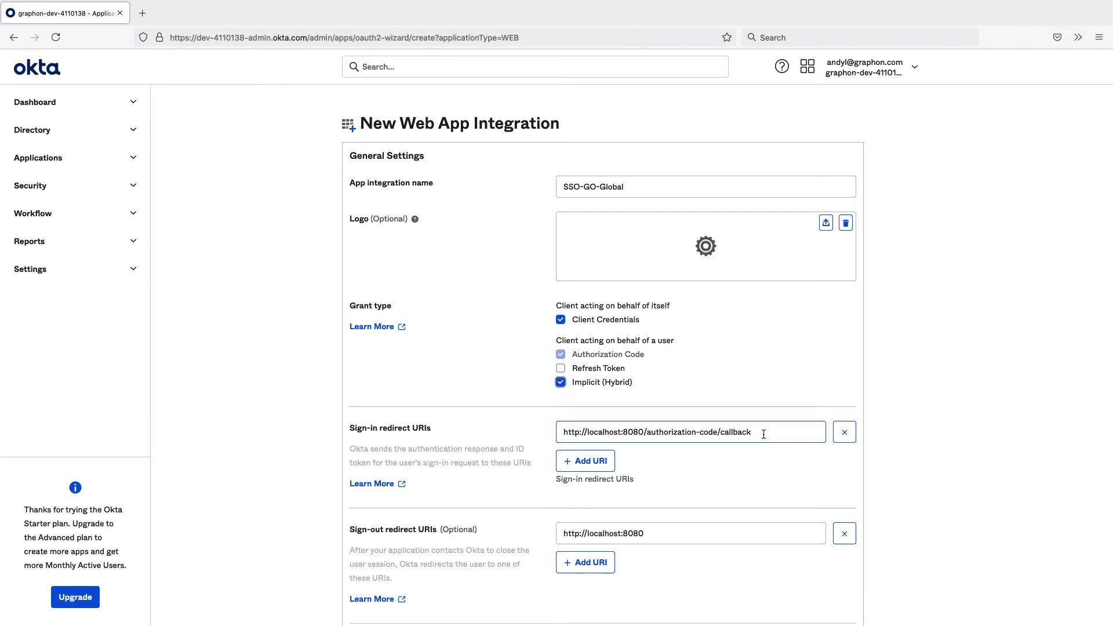
click(764, 434)
key(super+a)
text(http://2016host1.adtest.graphon.com:491/callback.html)
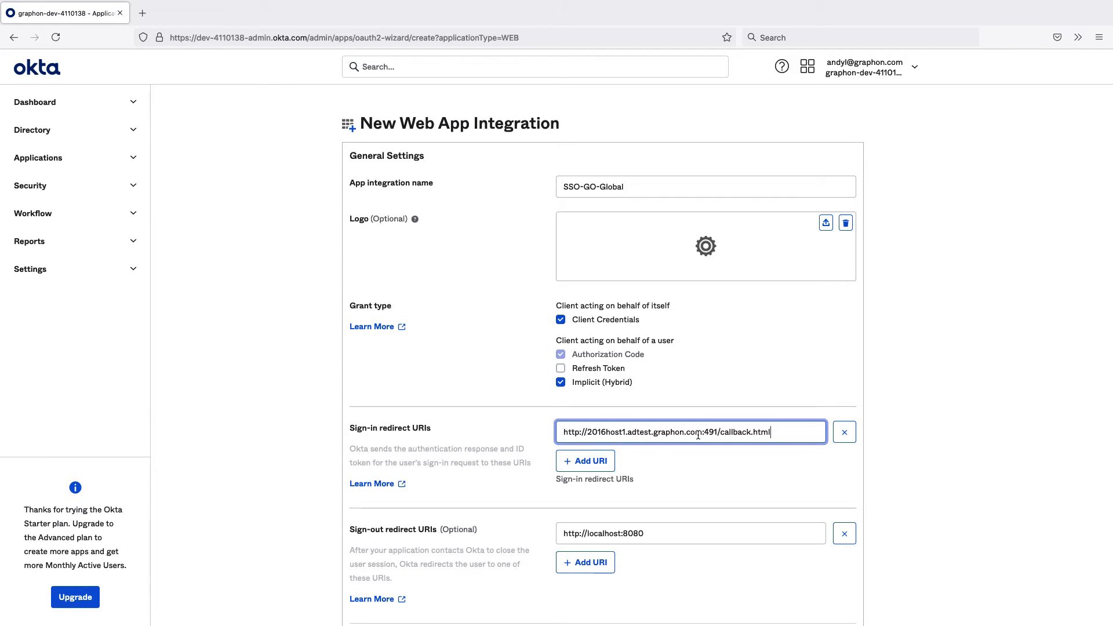
Set controlled access to allow everyone in the organization and save the new web app integration
scroll(645, 463, down, 3)
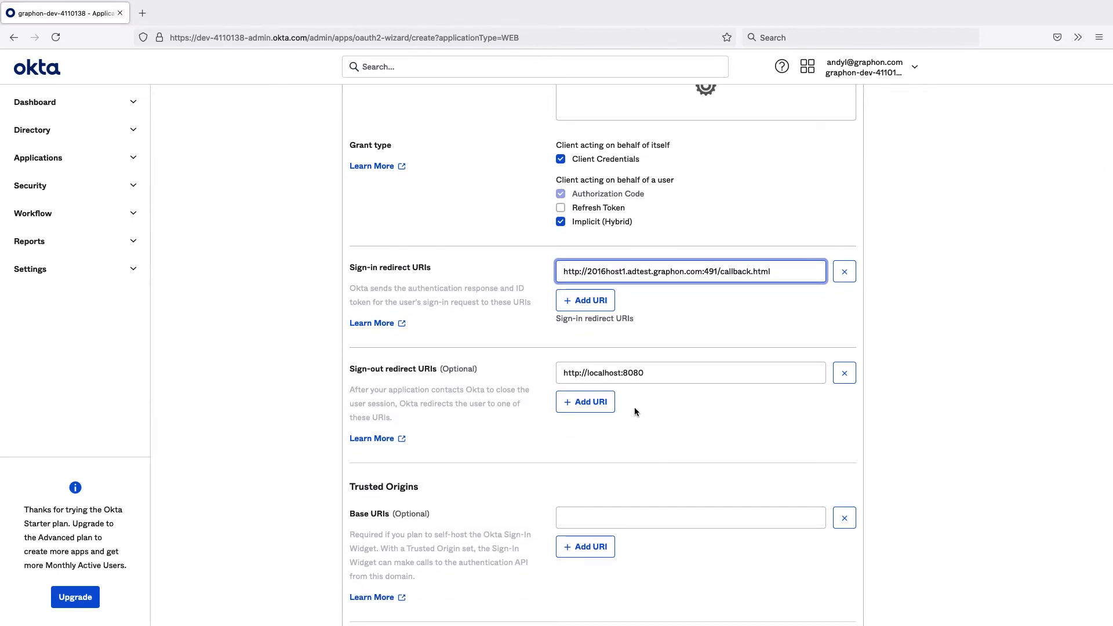
scroll(634, 409, down, 2)
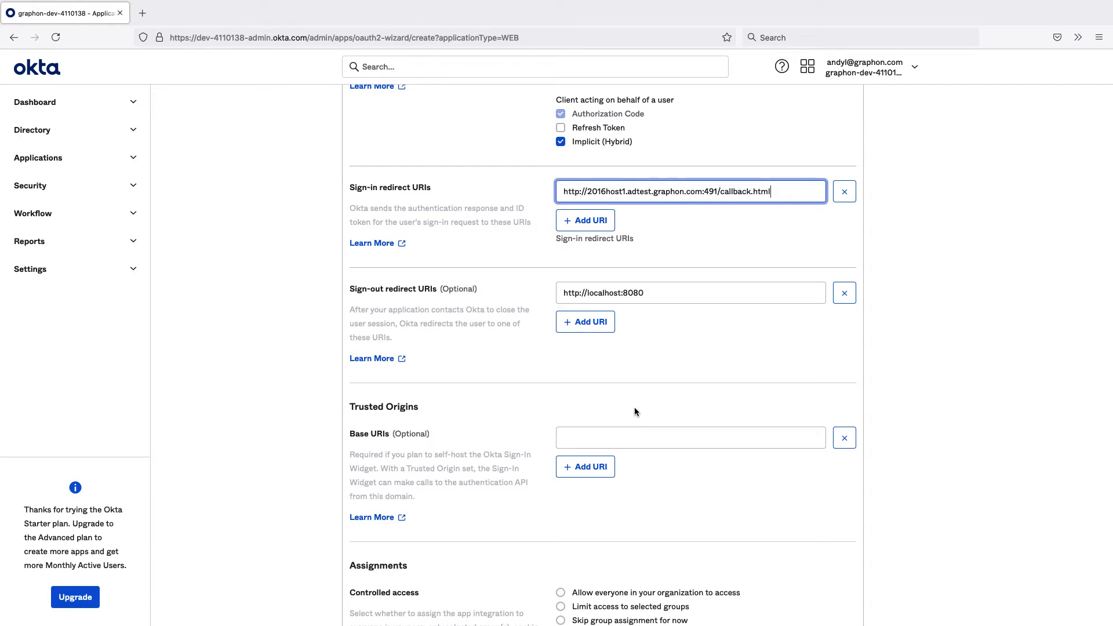
scroll(634, 408, down, 2)
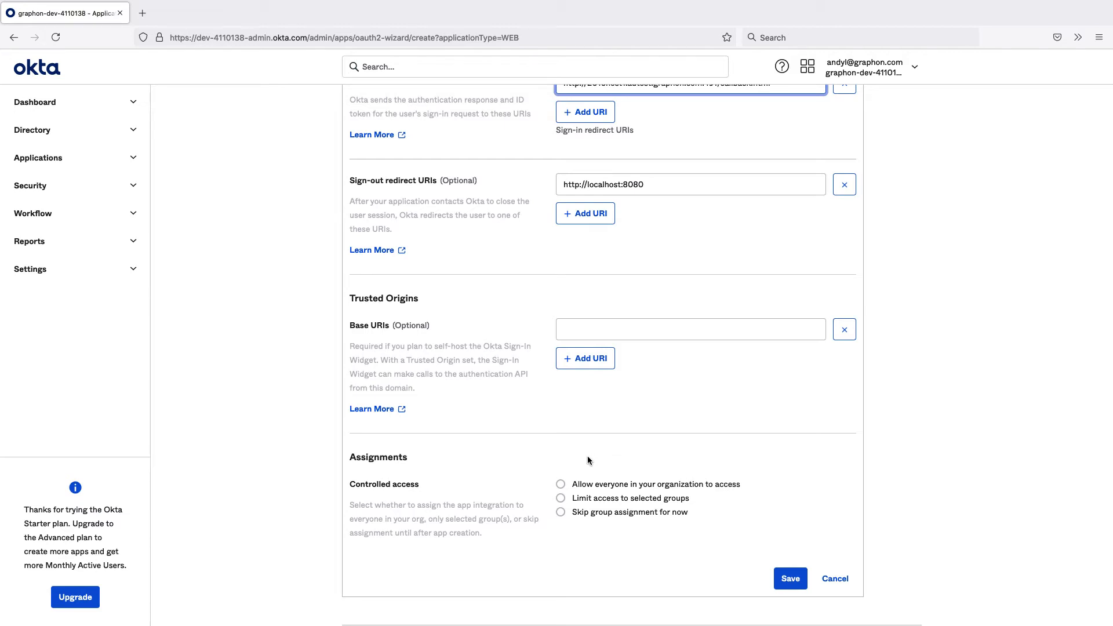
click(561, 484)
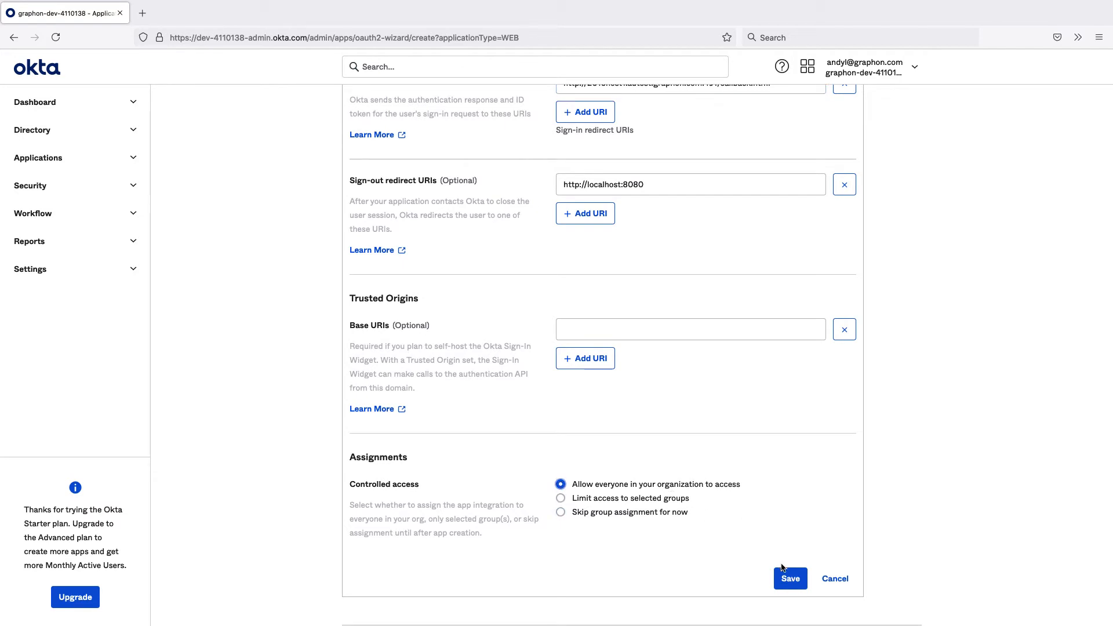
click(791, 579)
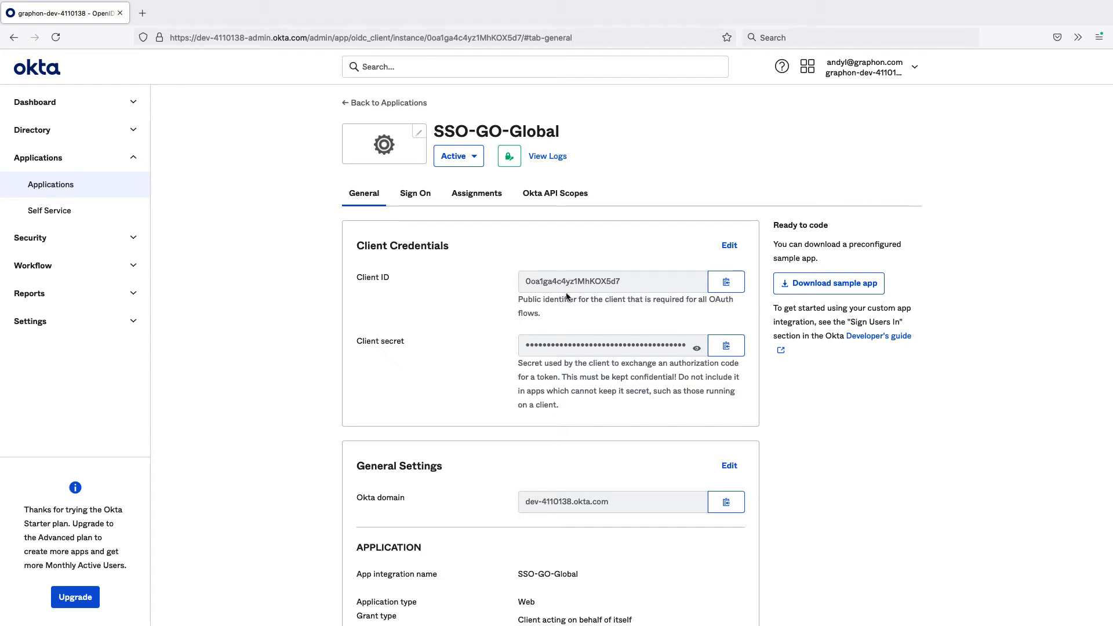
Copy the SSO-GO-Global integration's client ID, client secret and Okta domain for use in the host configuration
click(728, 284)
click(725, 351)
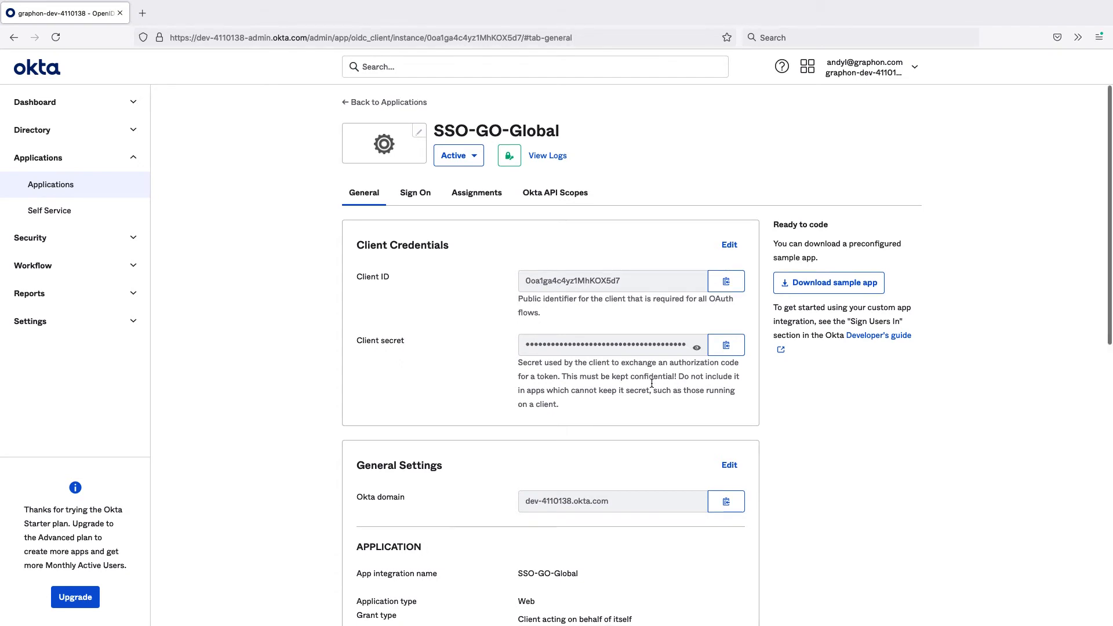
scroll(652, 382, down, 3)
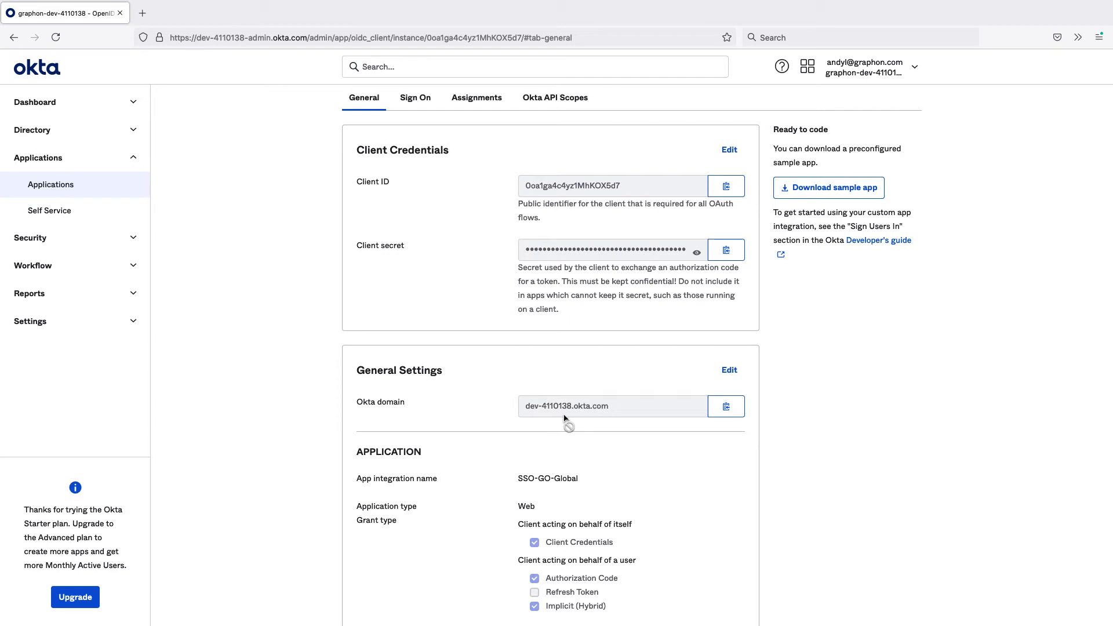
click(718, 411)
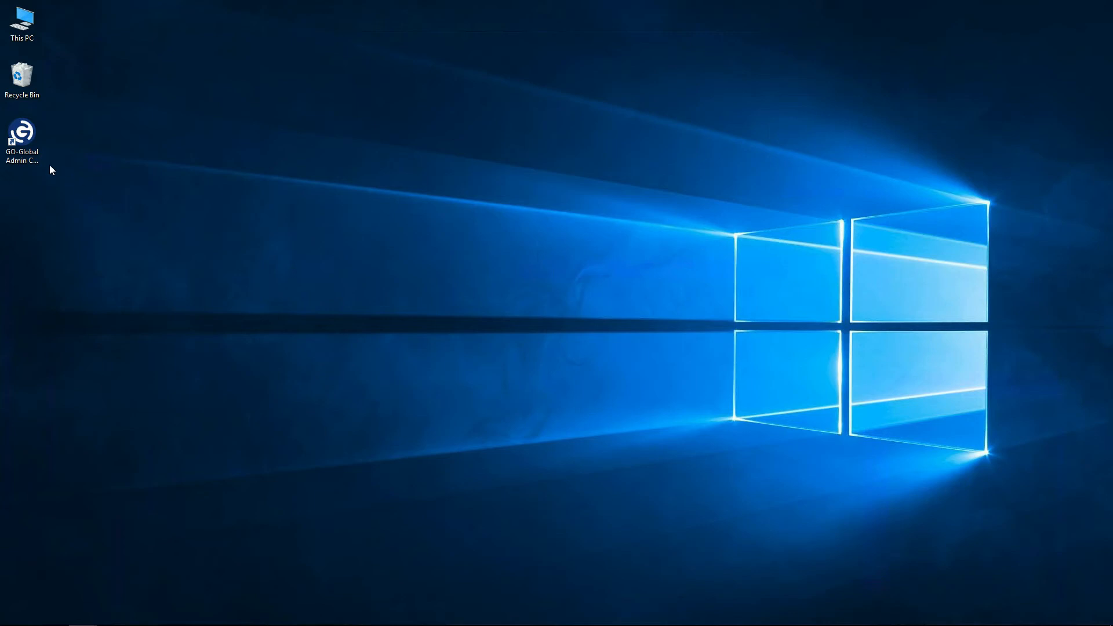
Switch to the GO-Global Admin Console and open the authentication settings in the host options
double_click(23, 138)
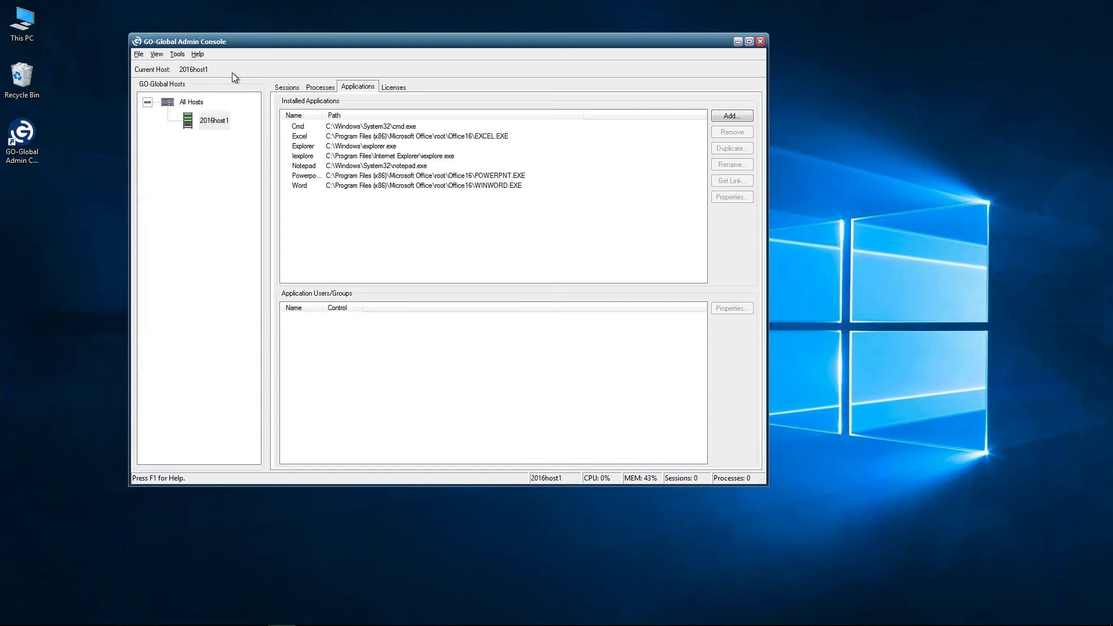
click(178, 54)
click(220, 146)
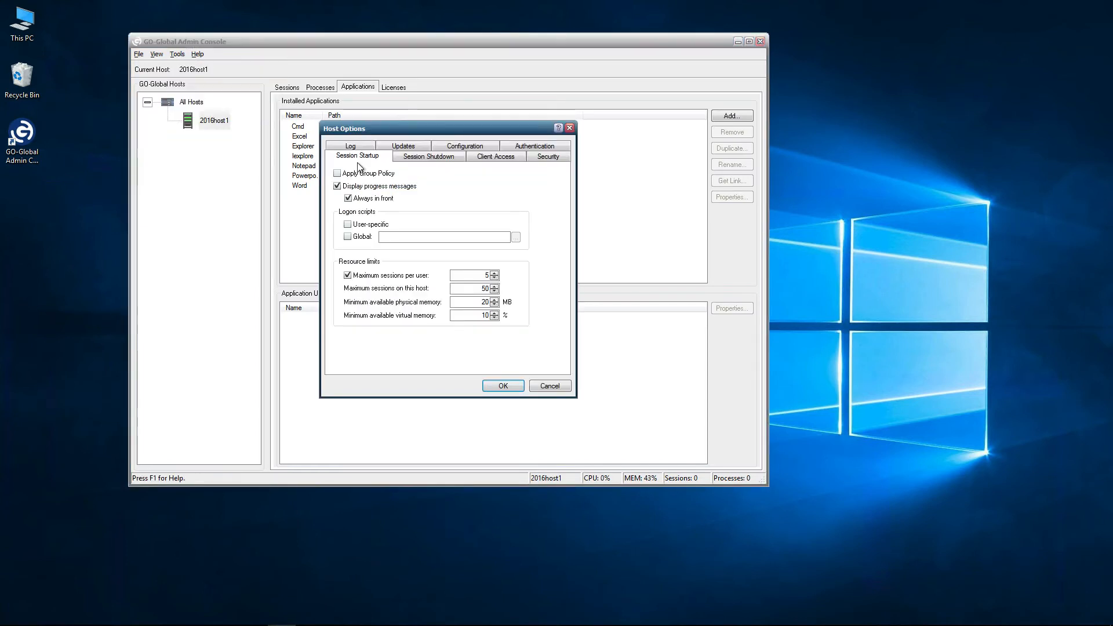
click(515, 148)
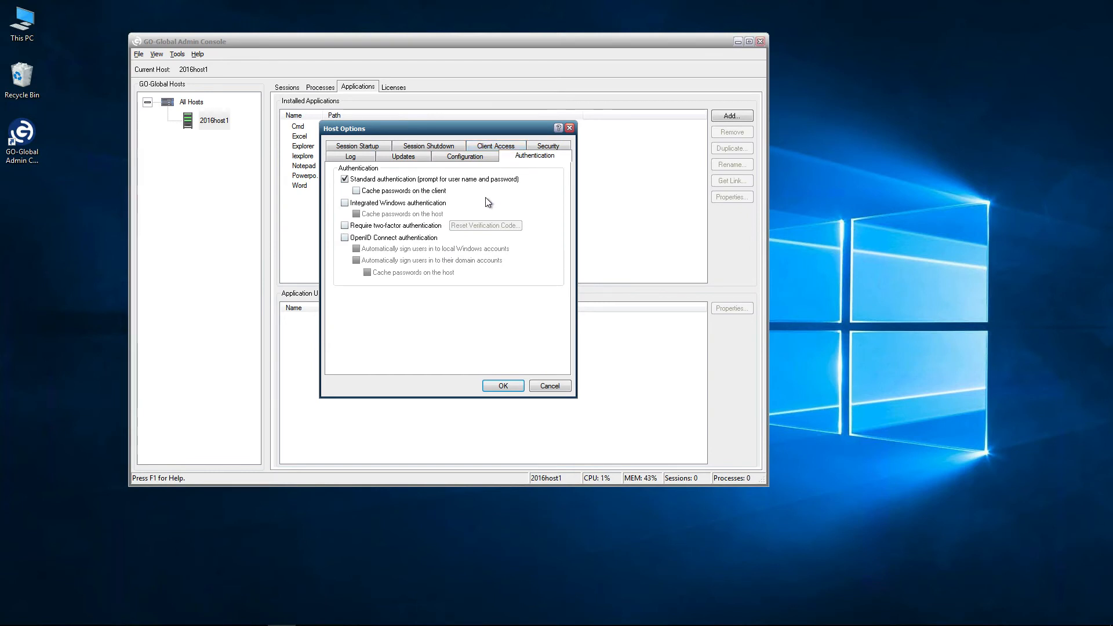
Enable OpenID Connect authentication with automatic sign-in to users' domain accounts and password caching on the host
click(344, 238)
click(356, 261)
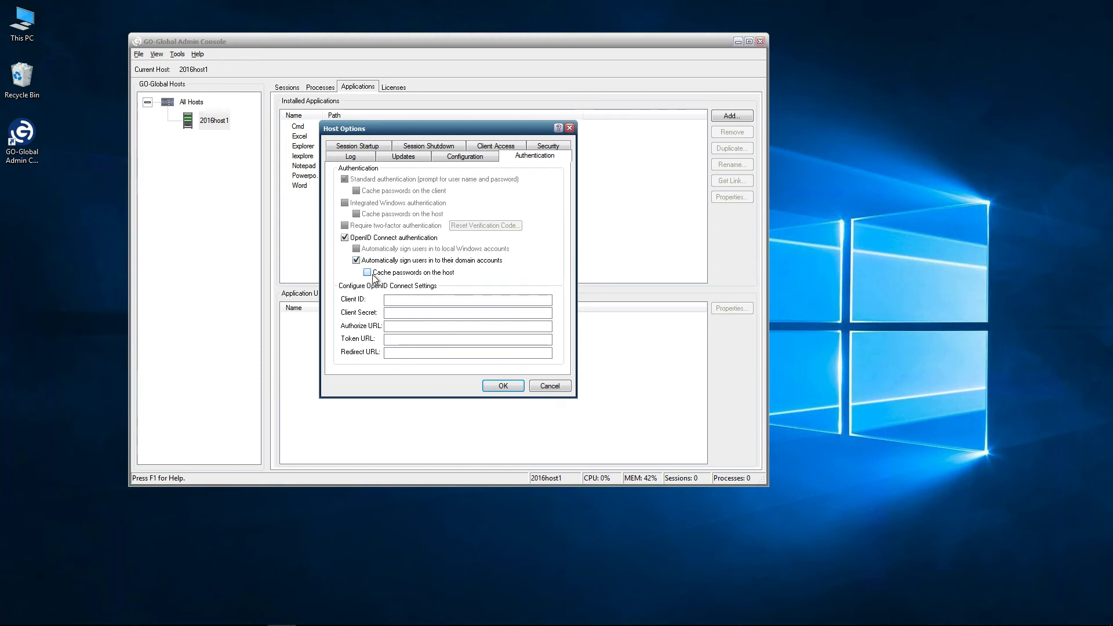
click(367, 274)
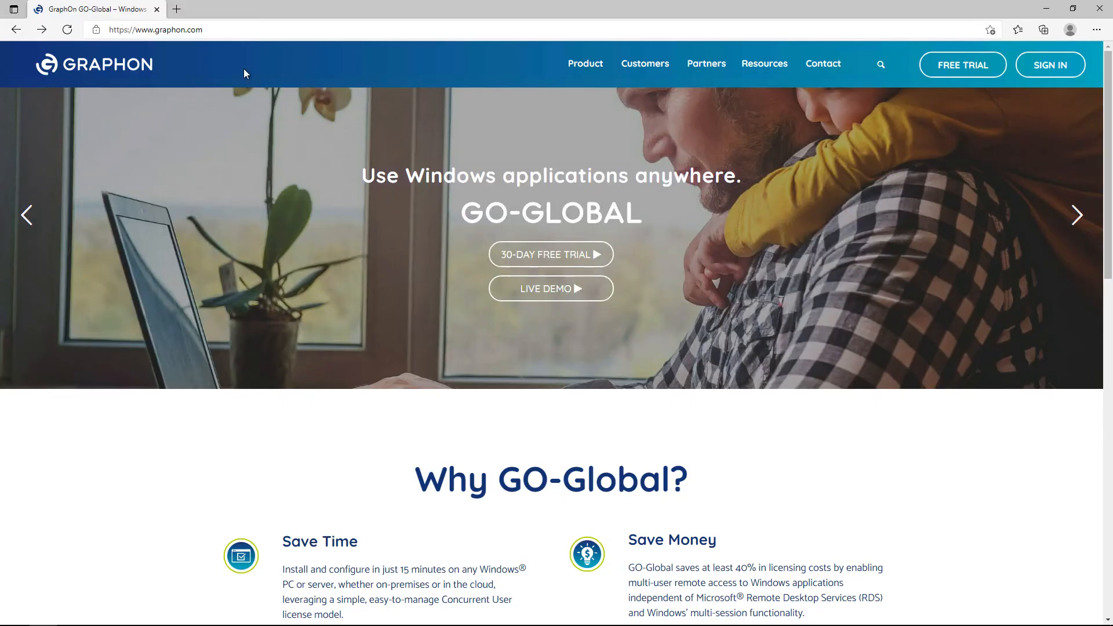
click(266, 29)
key(ctrl+v)
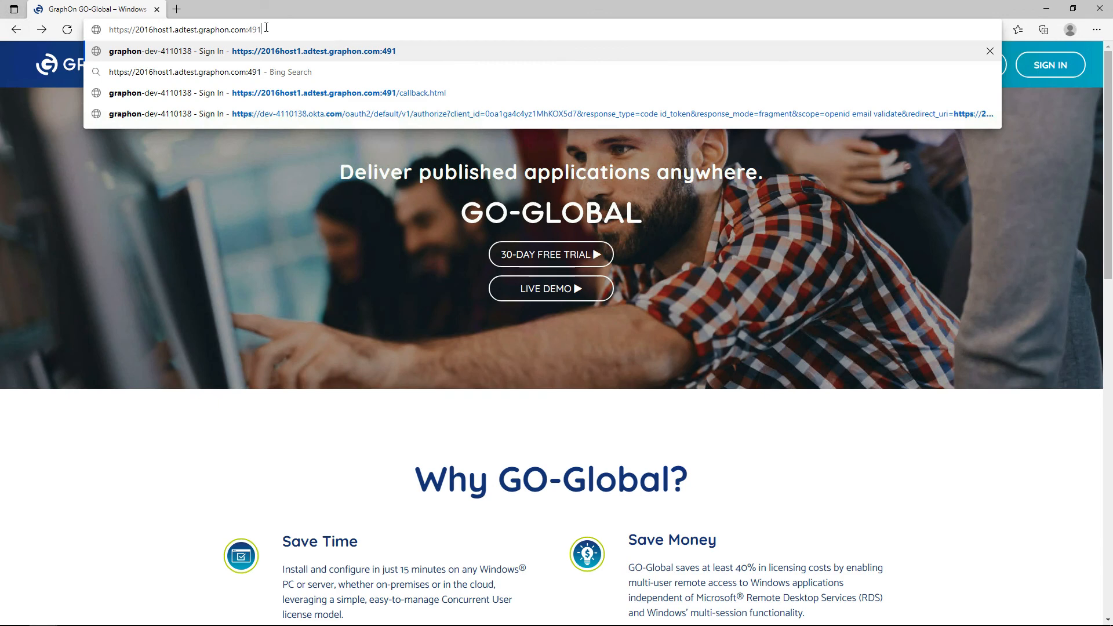
key(Return)
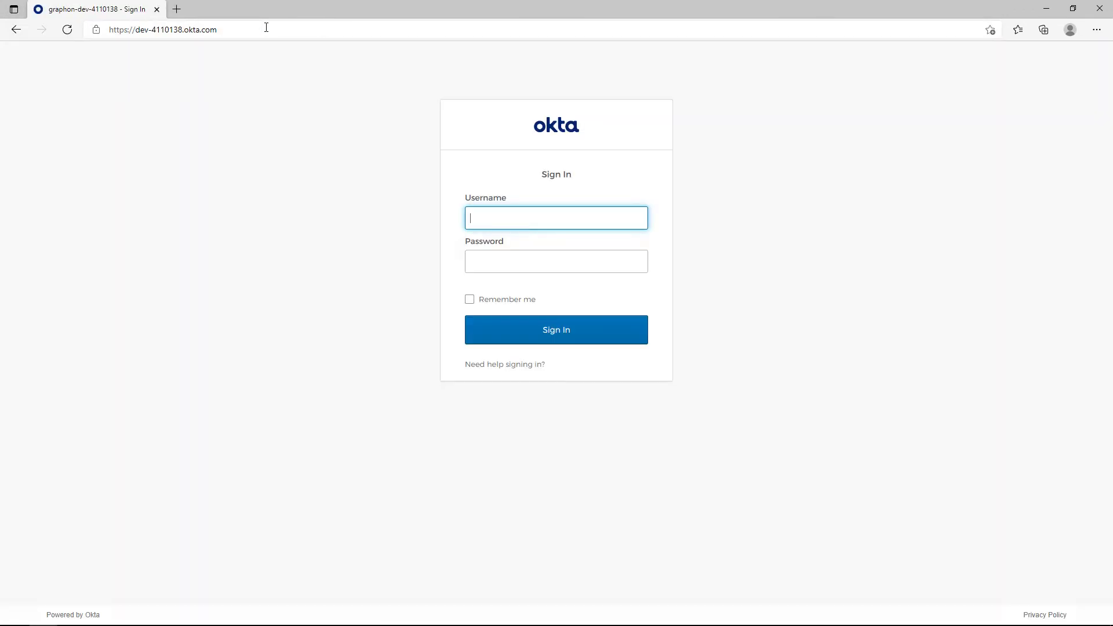
Sign in to Okta with the account username and password, and always allow the GO-Global host to open AppController
click(528, 264)
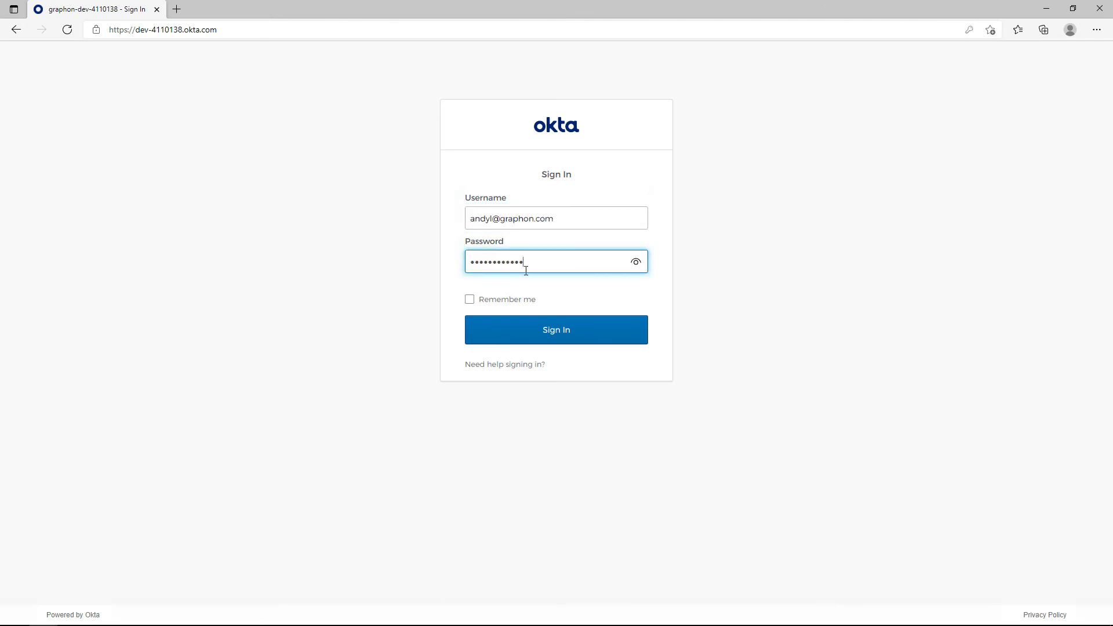
click(559, 331)
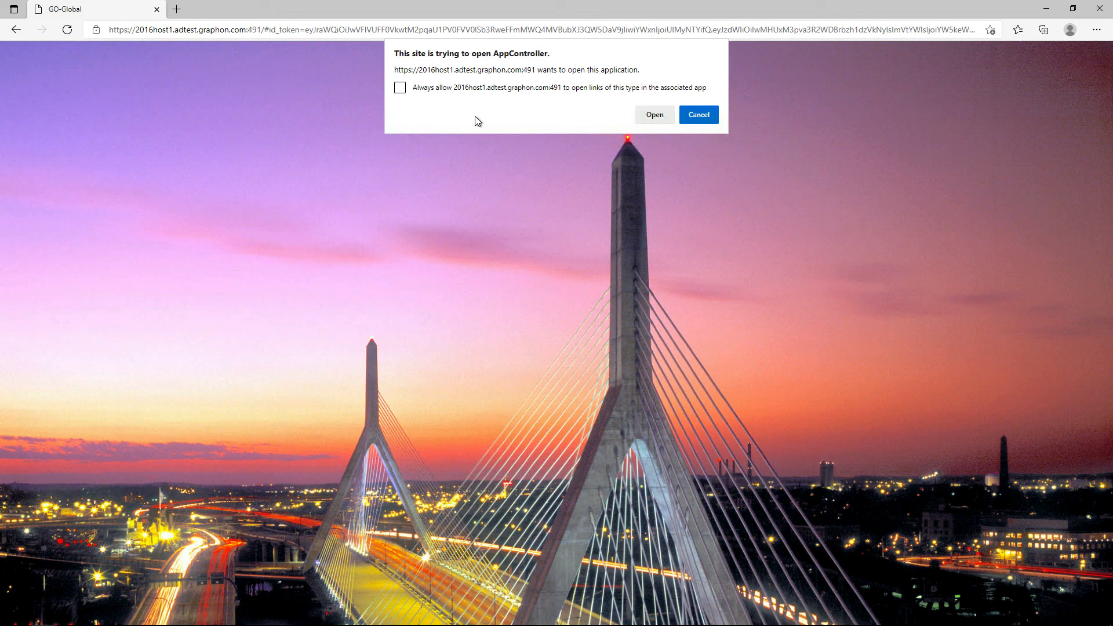
click(401, 89)
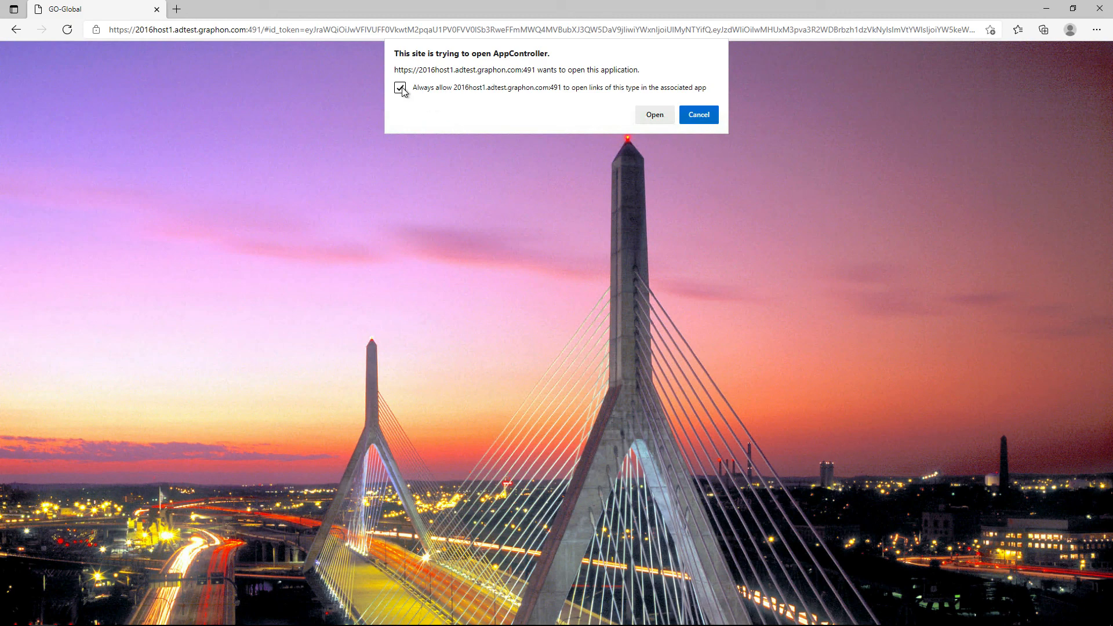
click(664, 119)
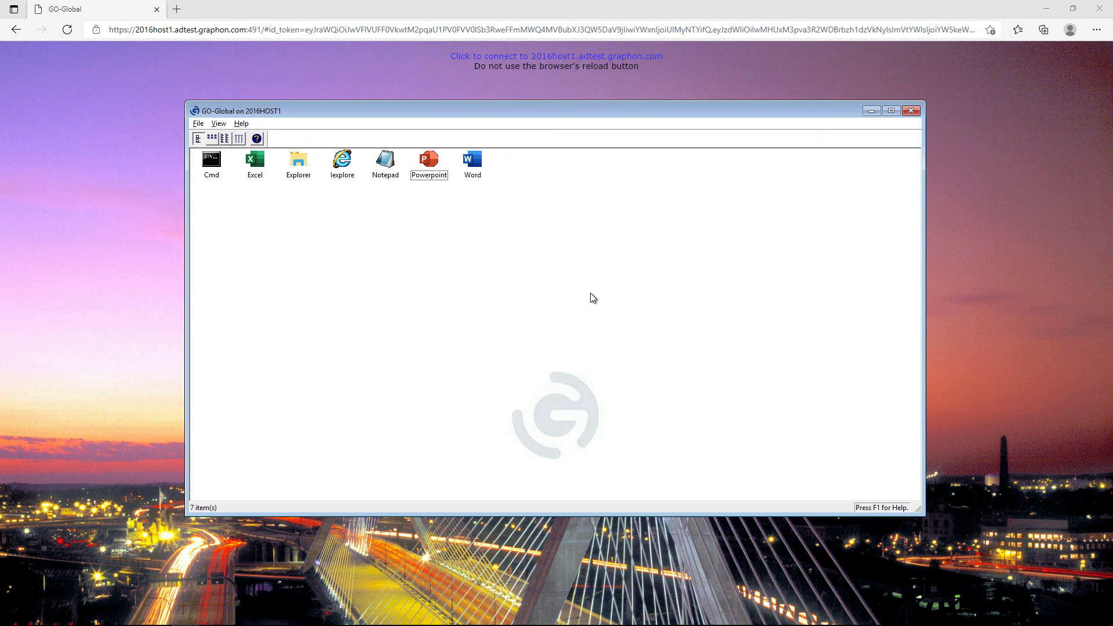
Launch the published PowerPoint application in the GO-Global session and create a blank presentation
double_click(437, 173)
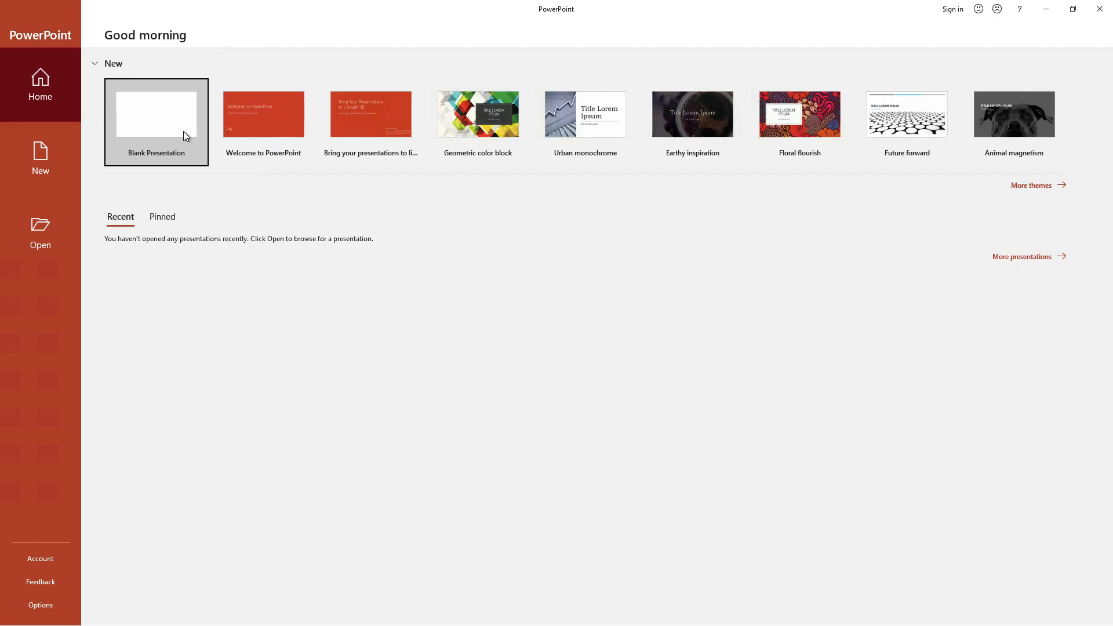
click(183, 132)
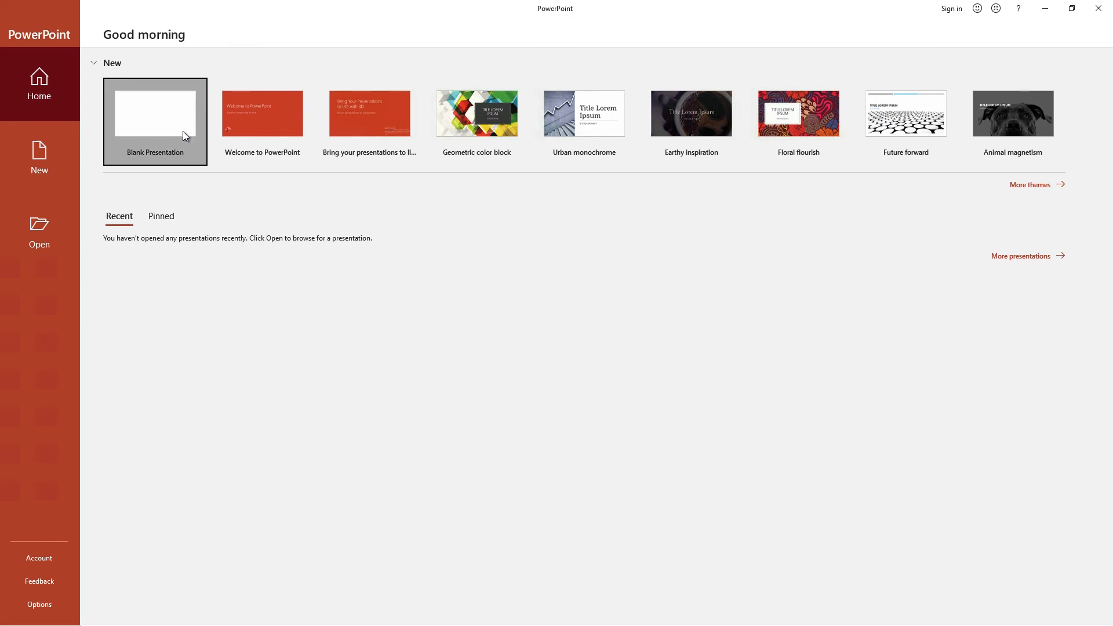